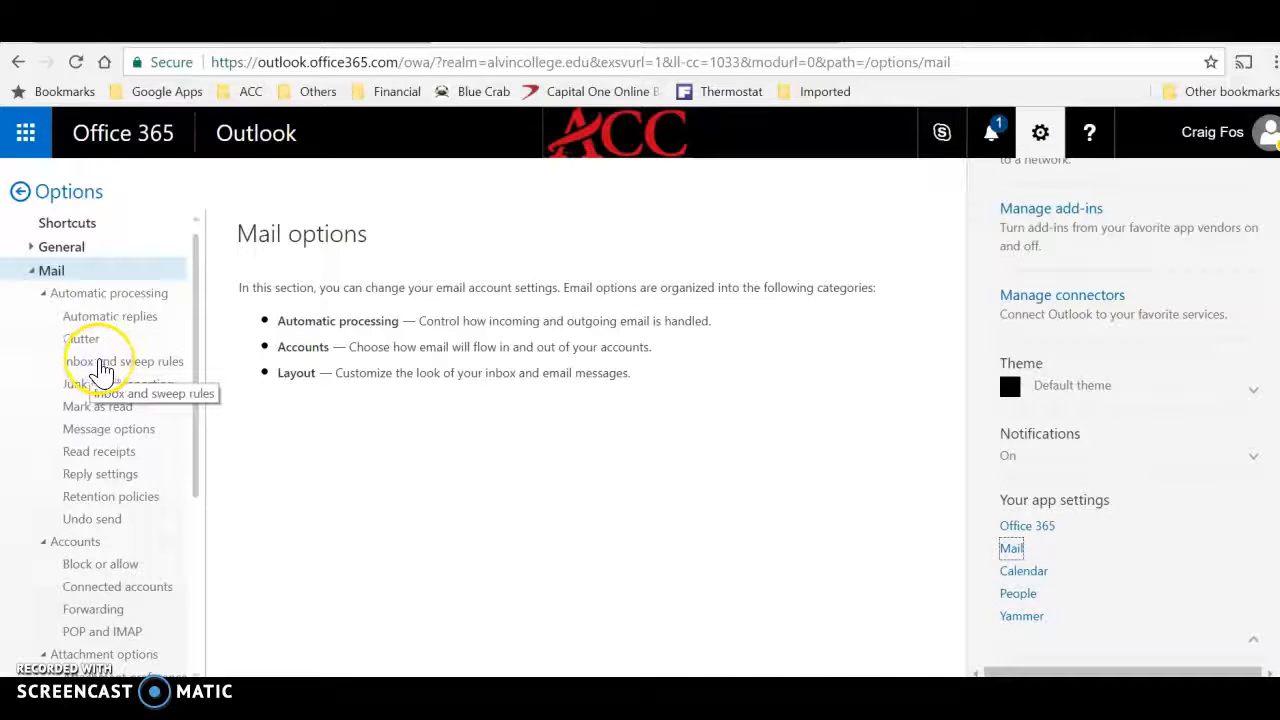
Start a new inbox rule in the inbox and sweep rules and name it Forward
click(102, 366)
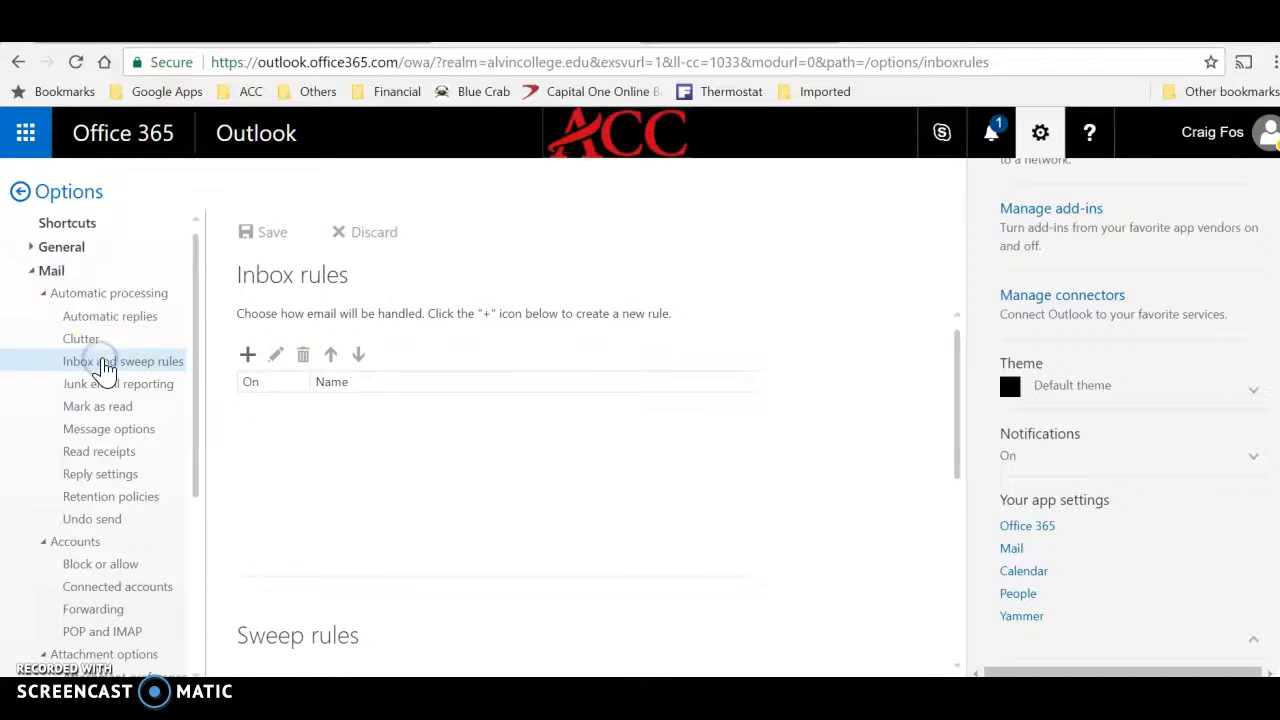
scroll(360, 415, down, 3)
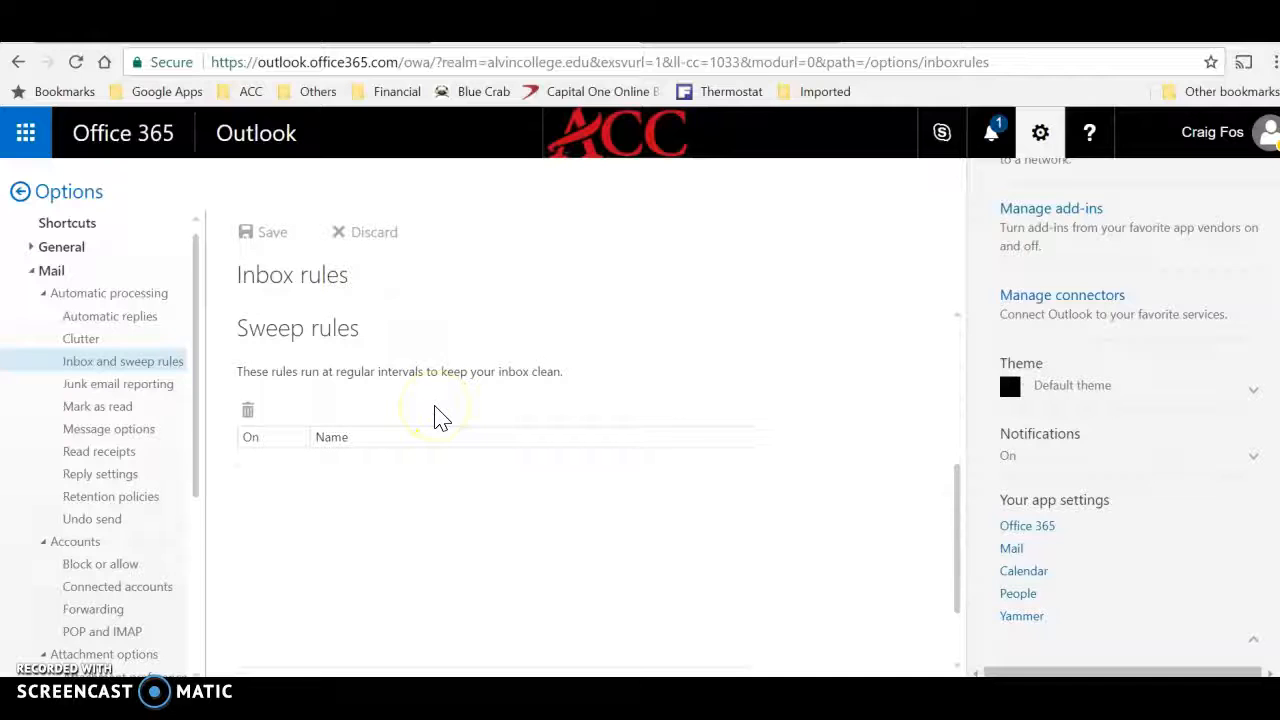
scroll(437, 418, up, 3)
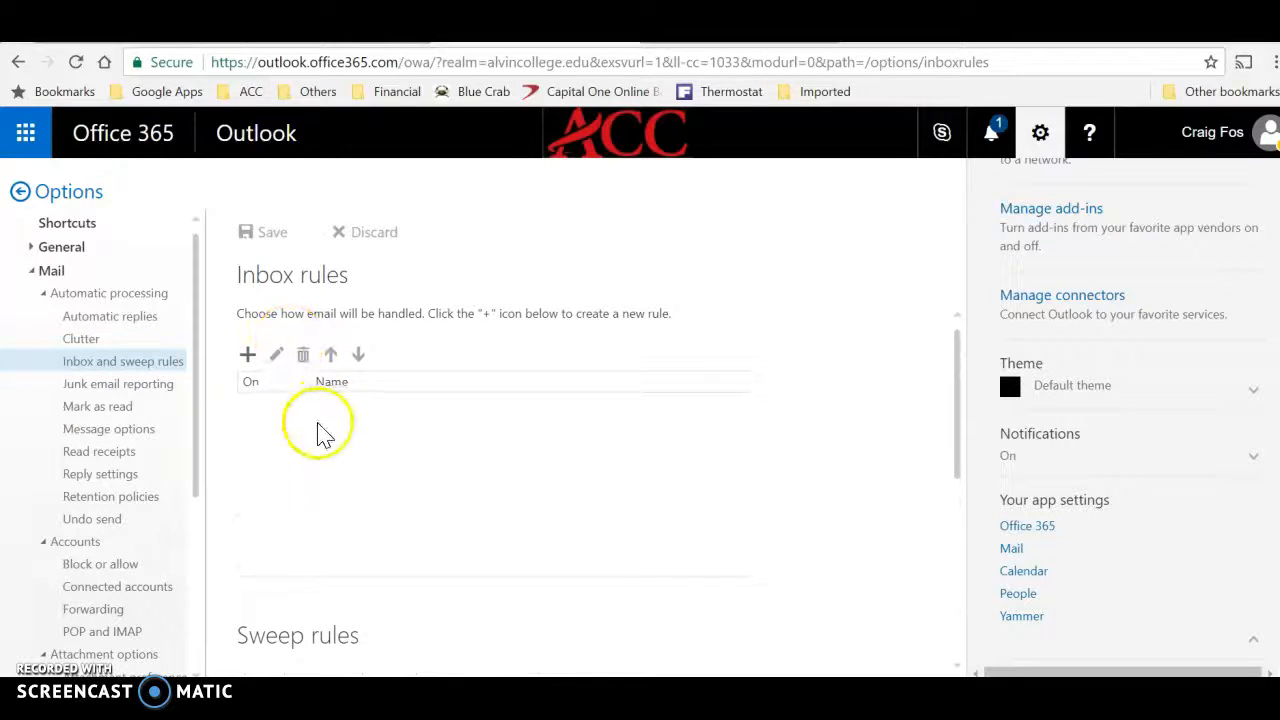
click(248, 357)
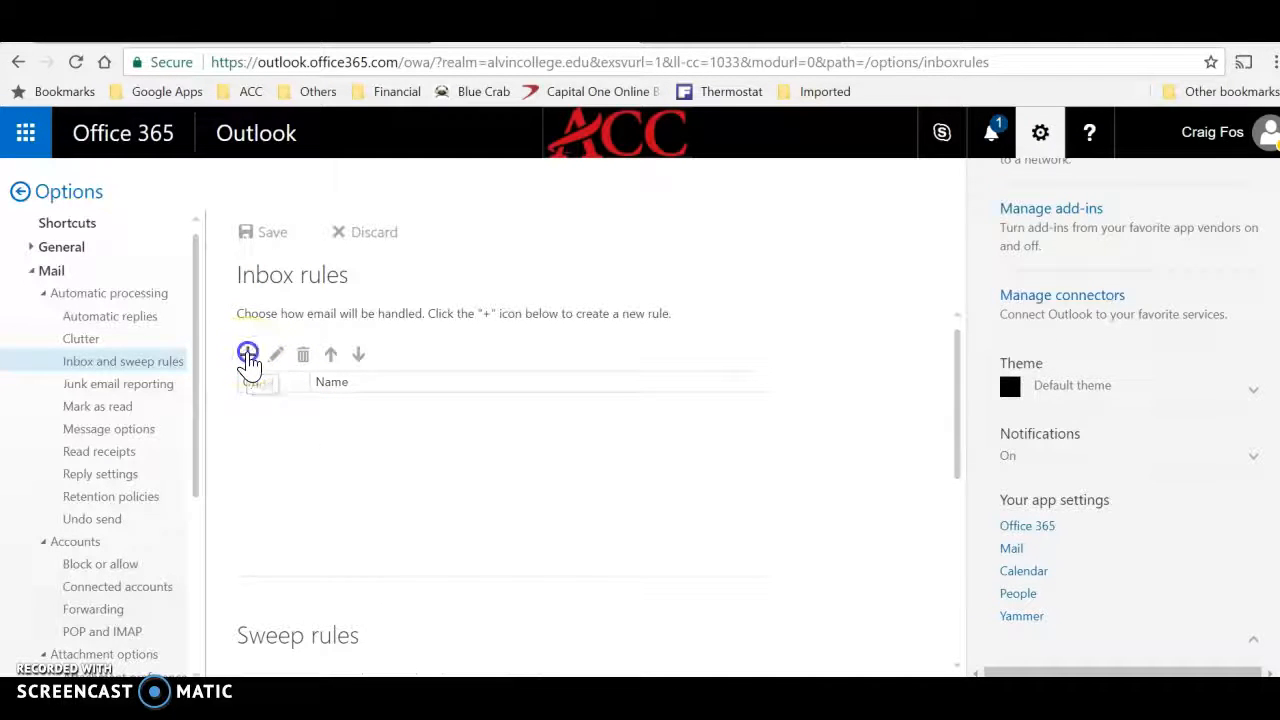
click(272, 318)
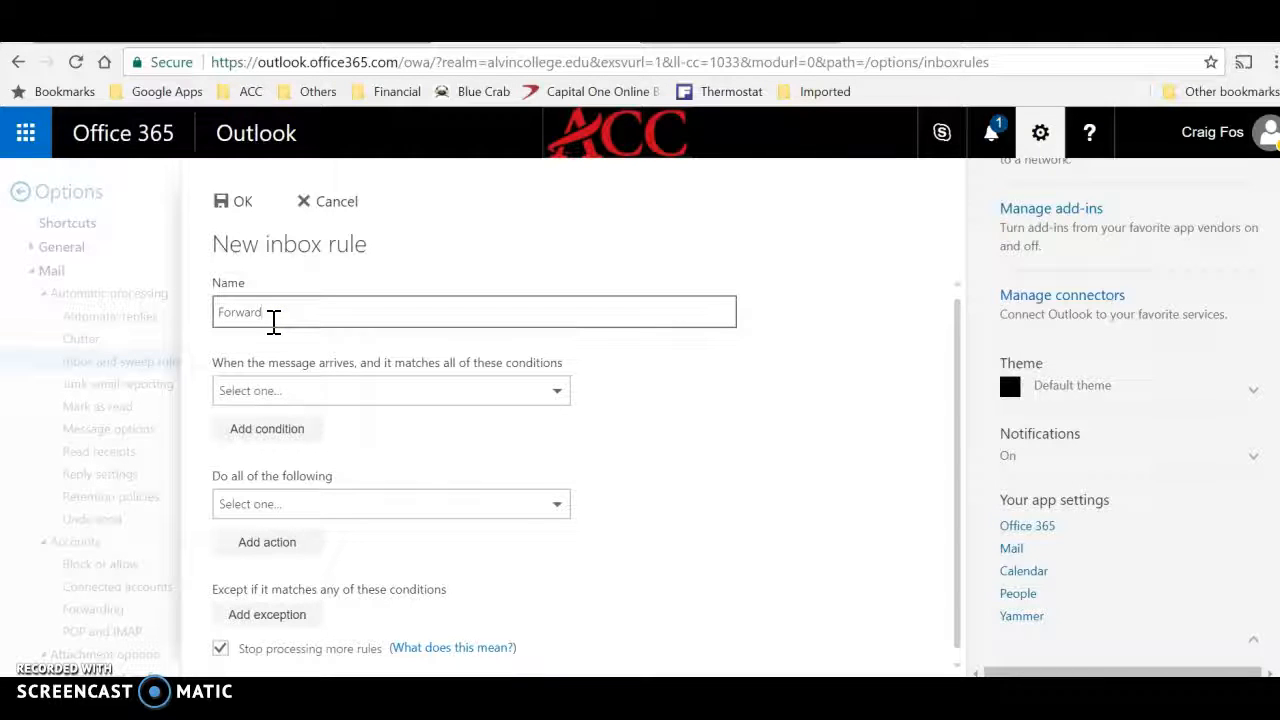
Set the rule's condition to messages where my name is in the To or Cc box
click(299, 388)
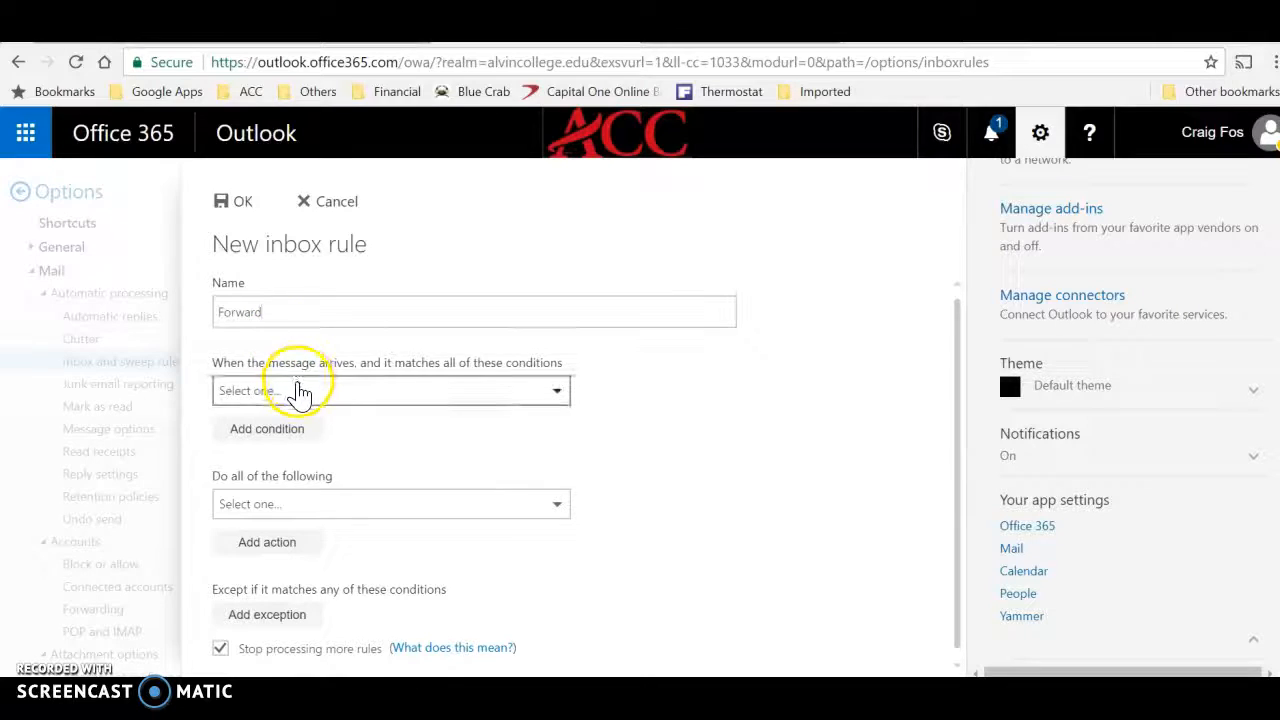
click(305, 393)
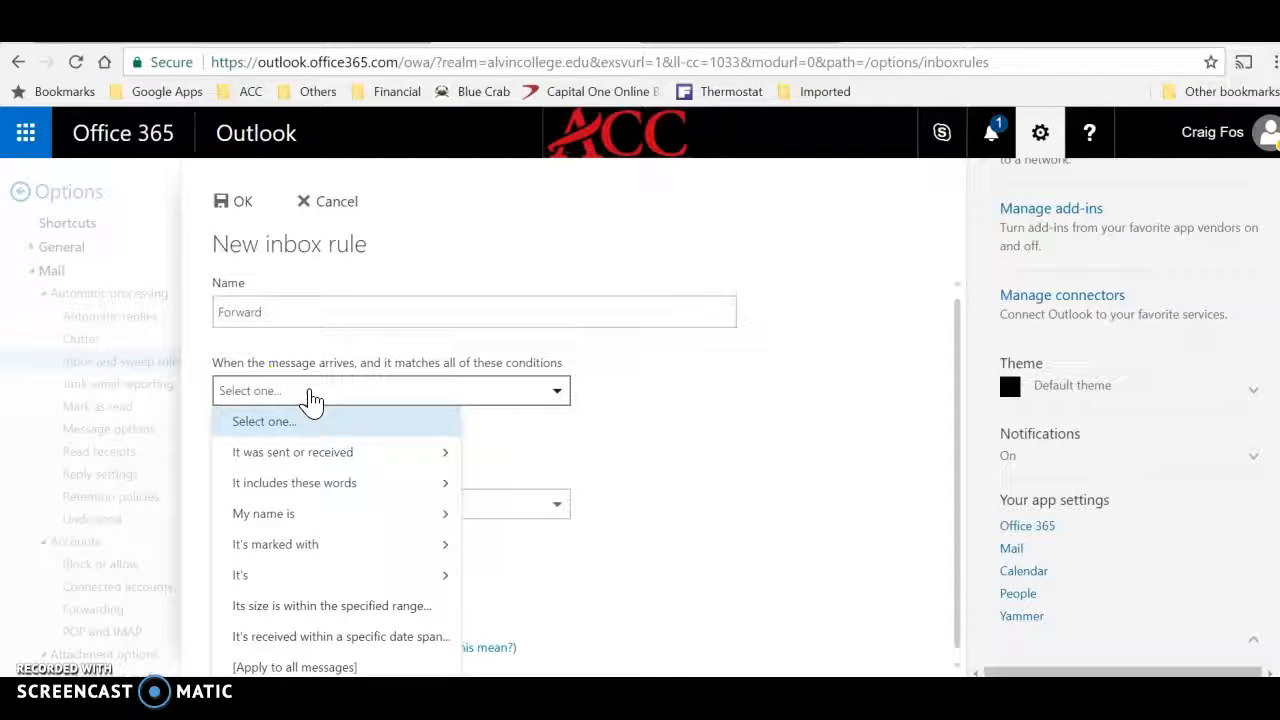
click(312, 399)
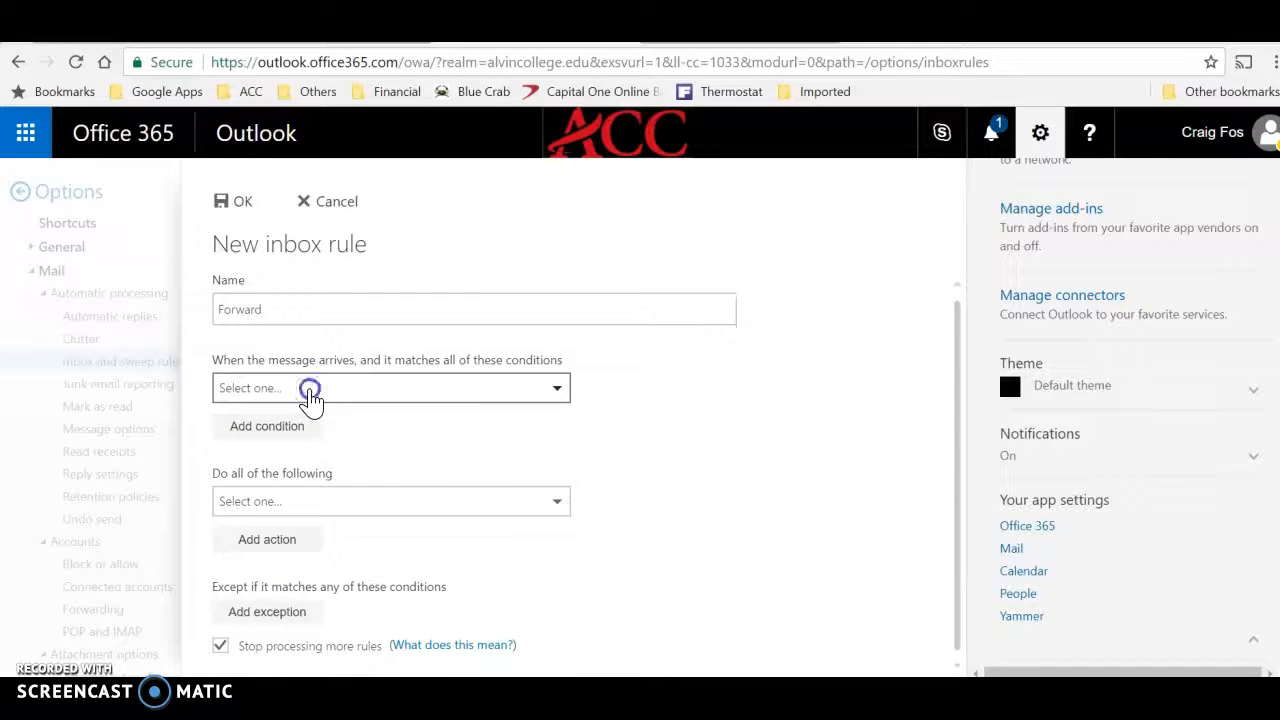
click(310, 393)
mouse_move(292, 514)
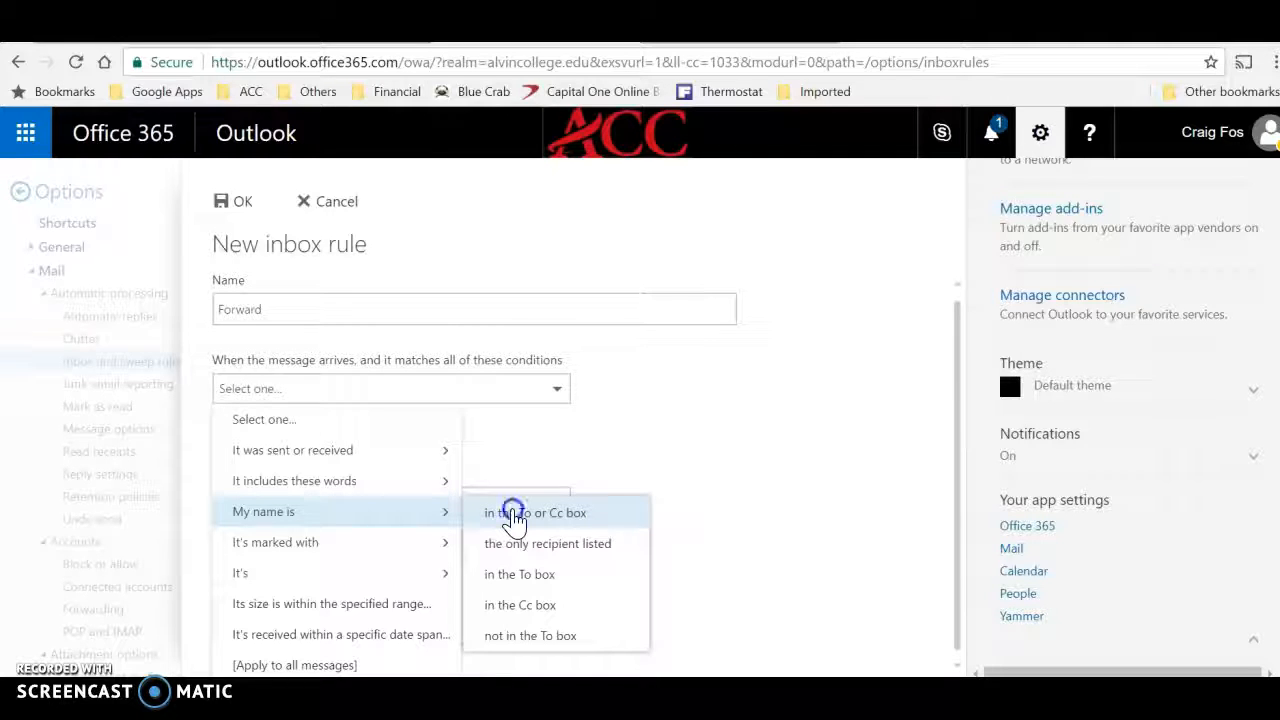
click(513, 513)
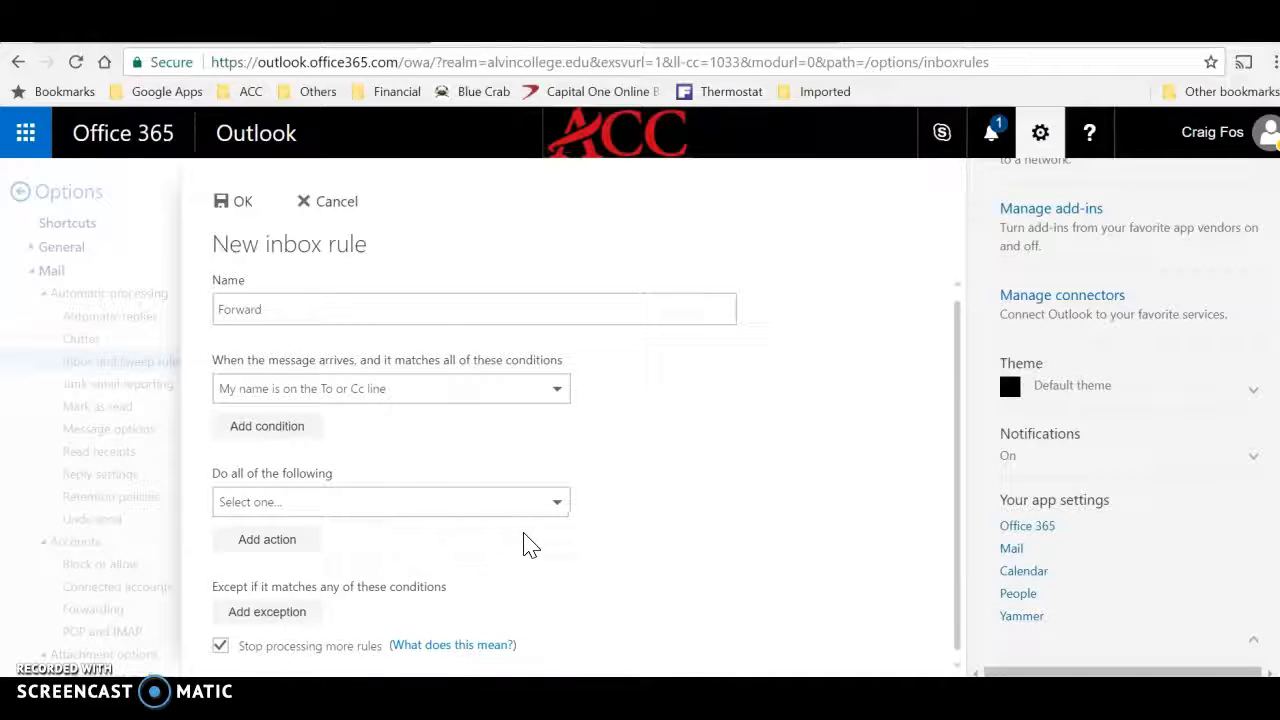
Set the rule's action to forward the message to the owner's Gmail address and save the rule
click(496, 513)
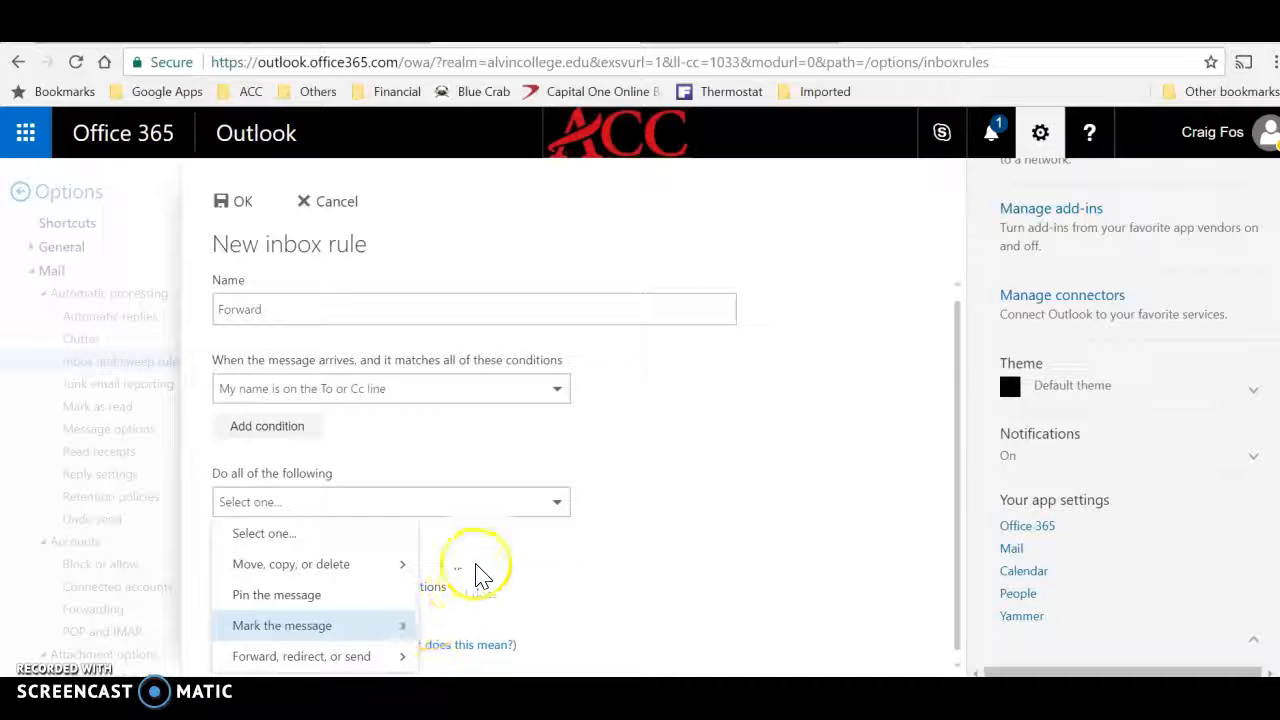
mouse_move(415, 657)
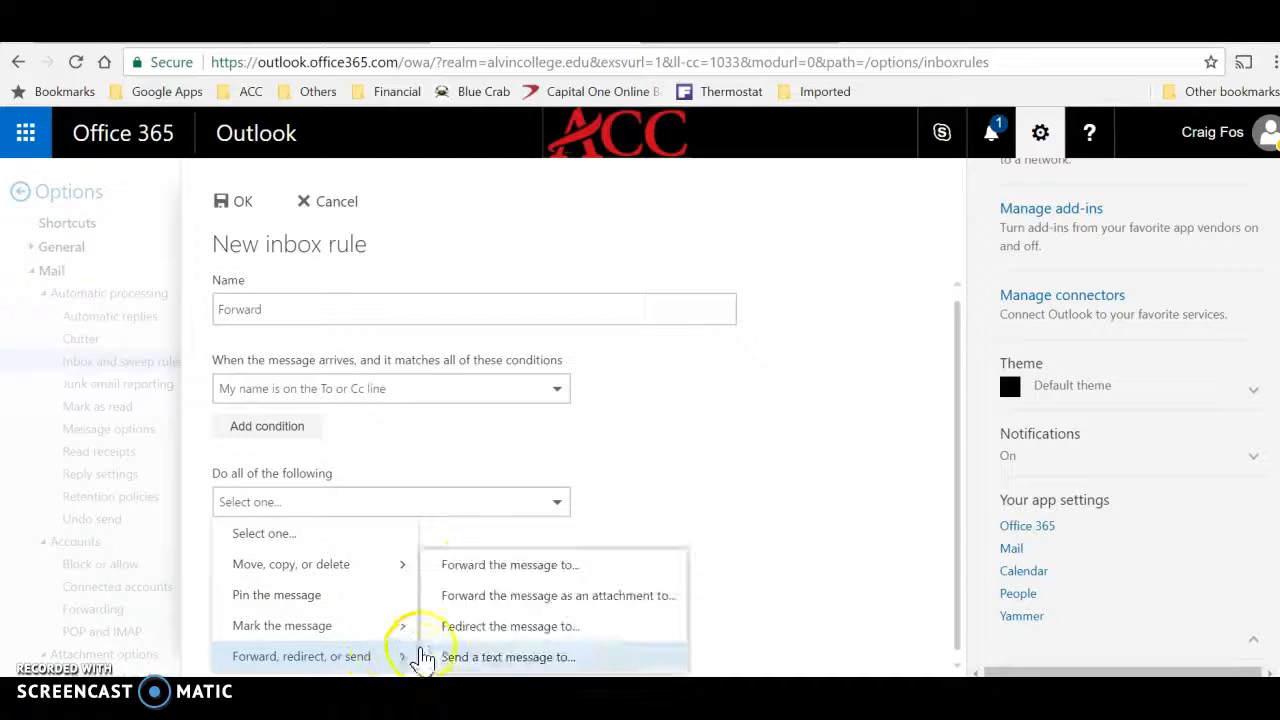
click(502, 576)
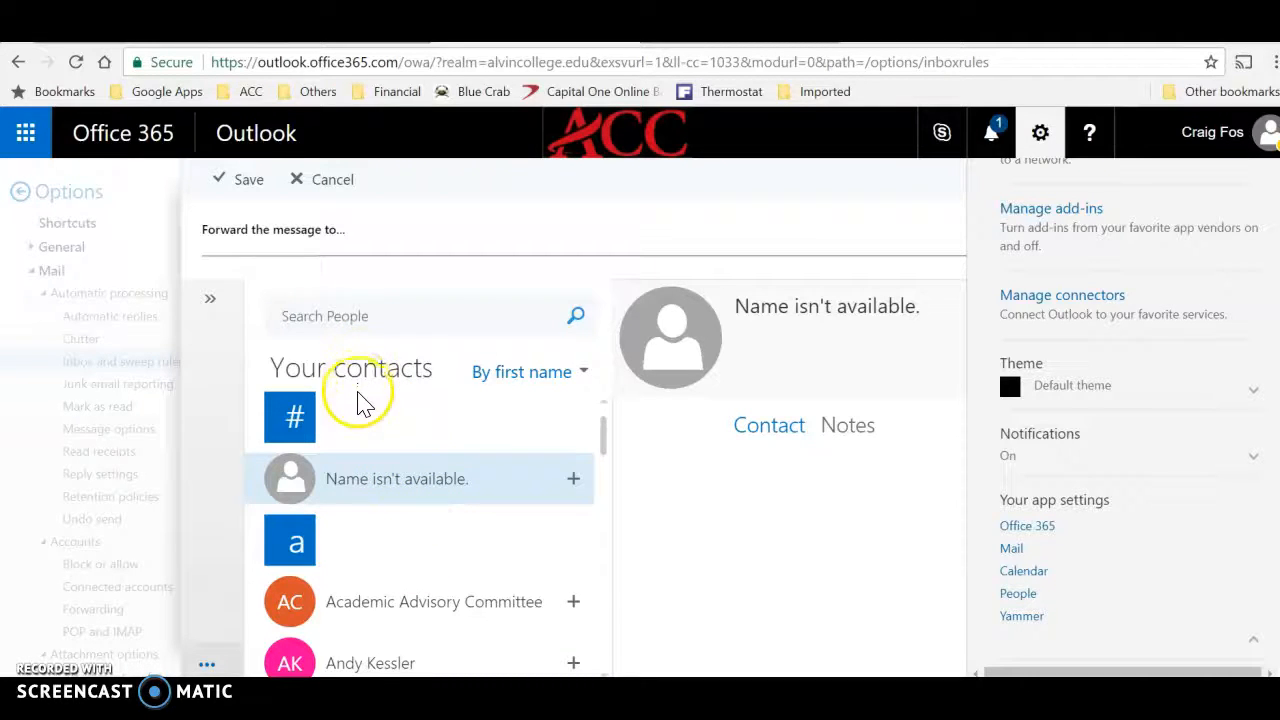
click(360, 229)
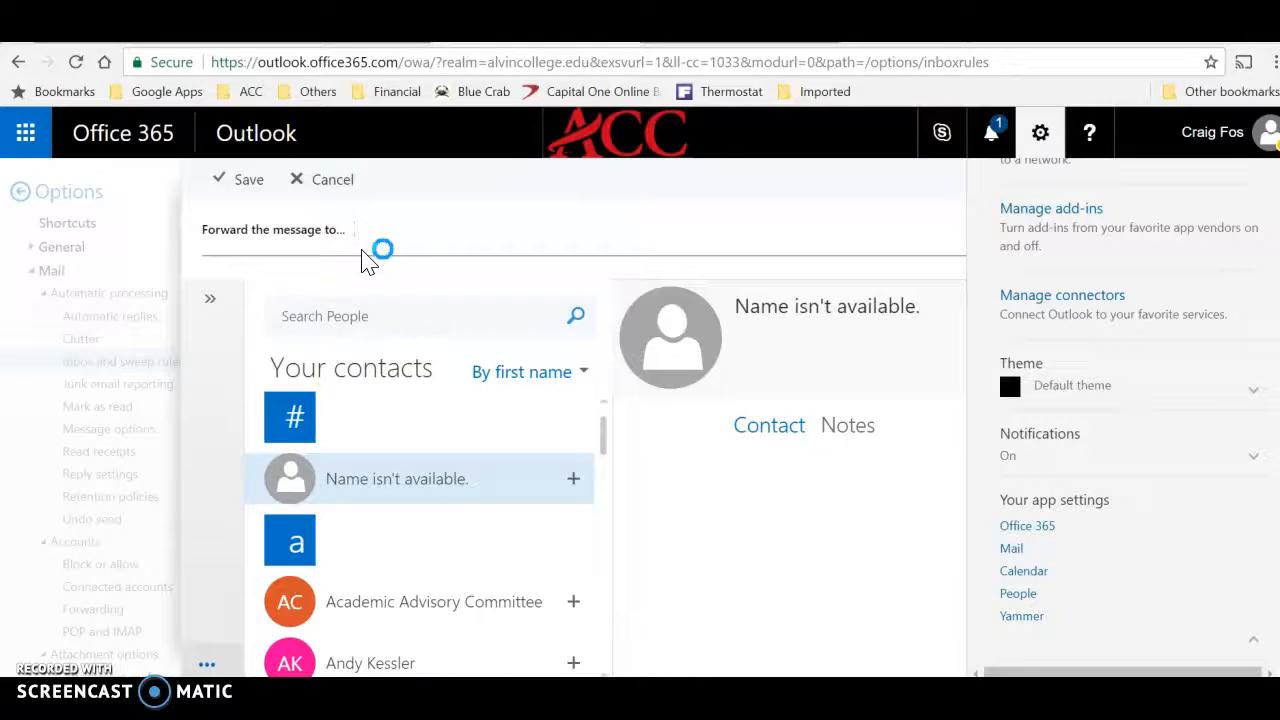
text(ACC)
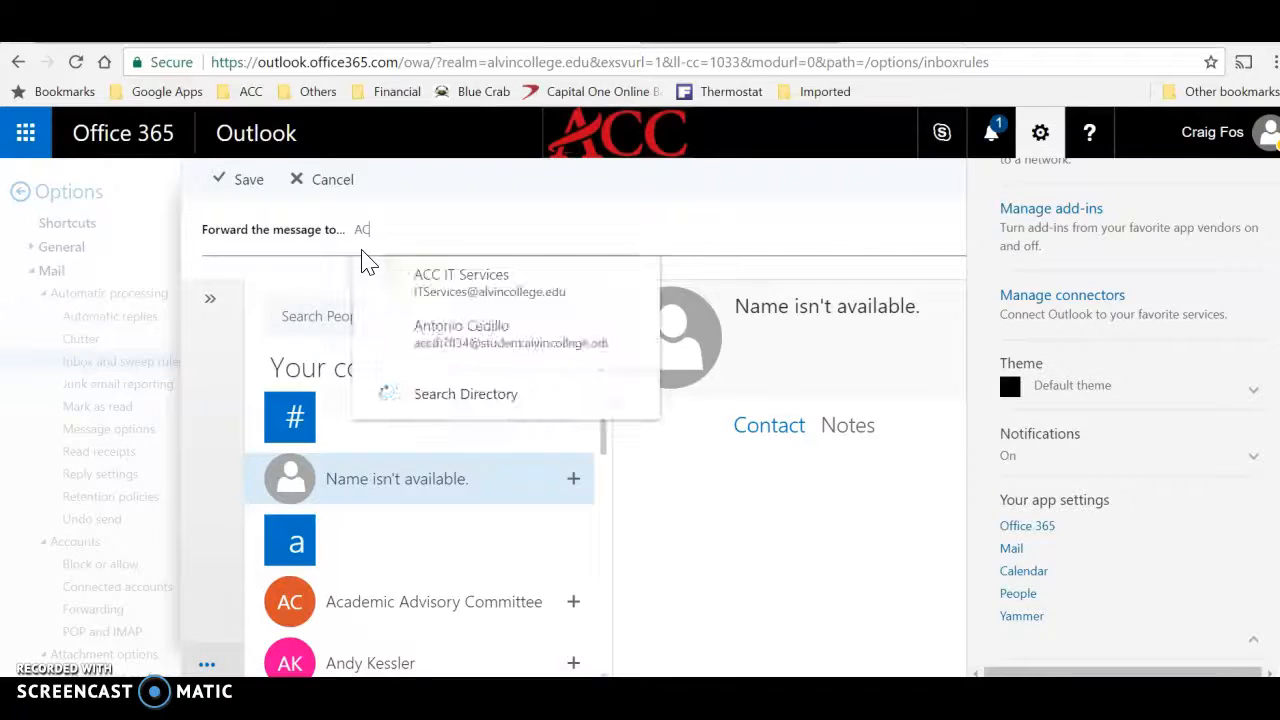
text(.Crimin)
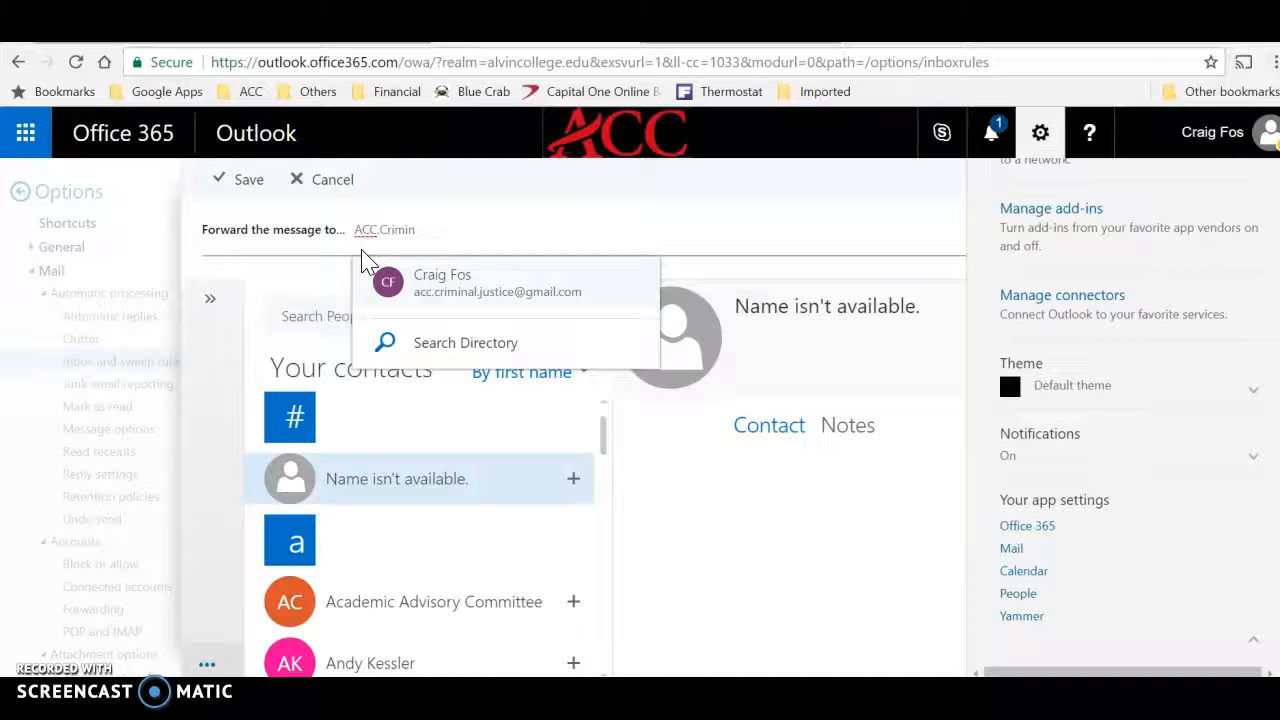
click(448, 302)
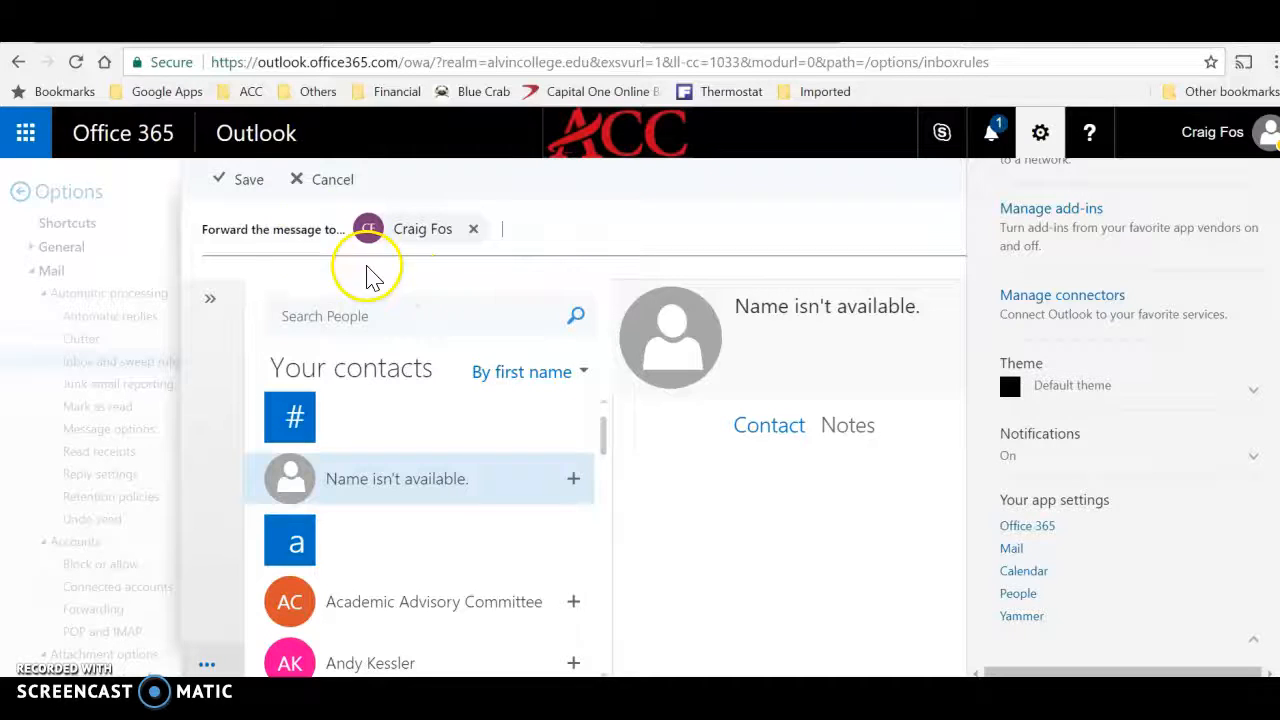
click(251, 193)
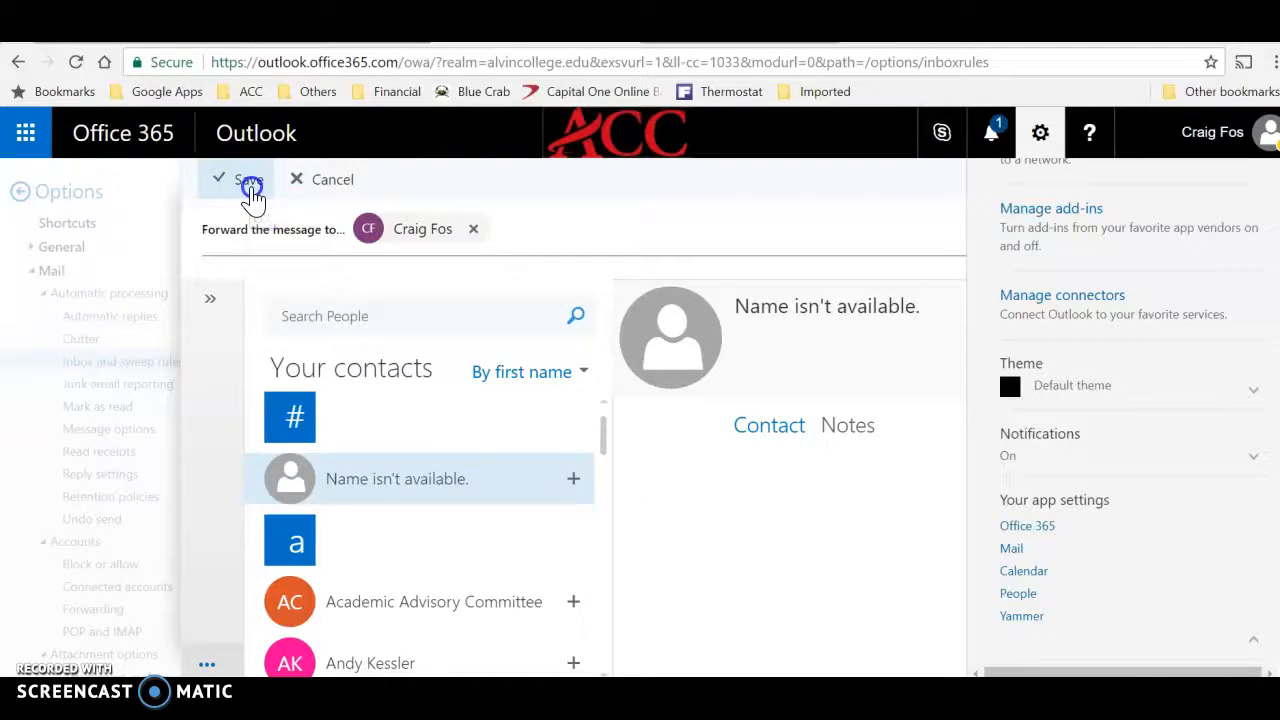
scroll(400, 372, down, 1)
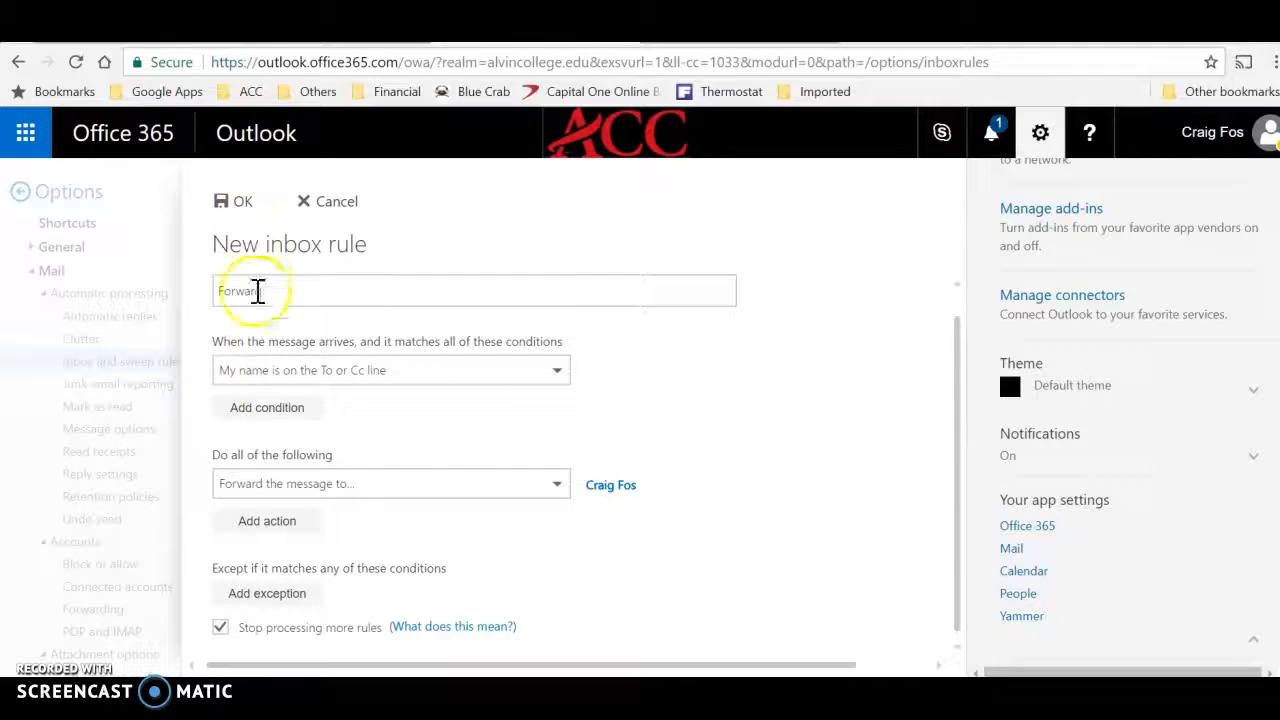
click(239, 206)
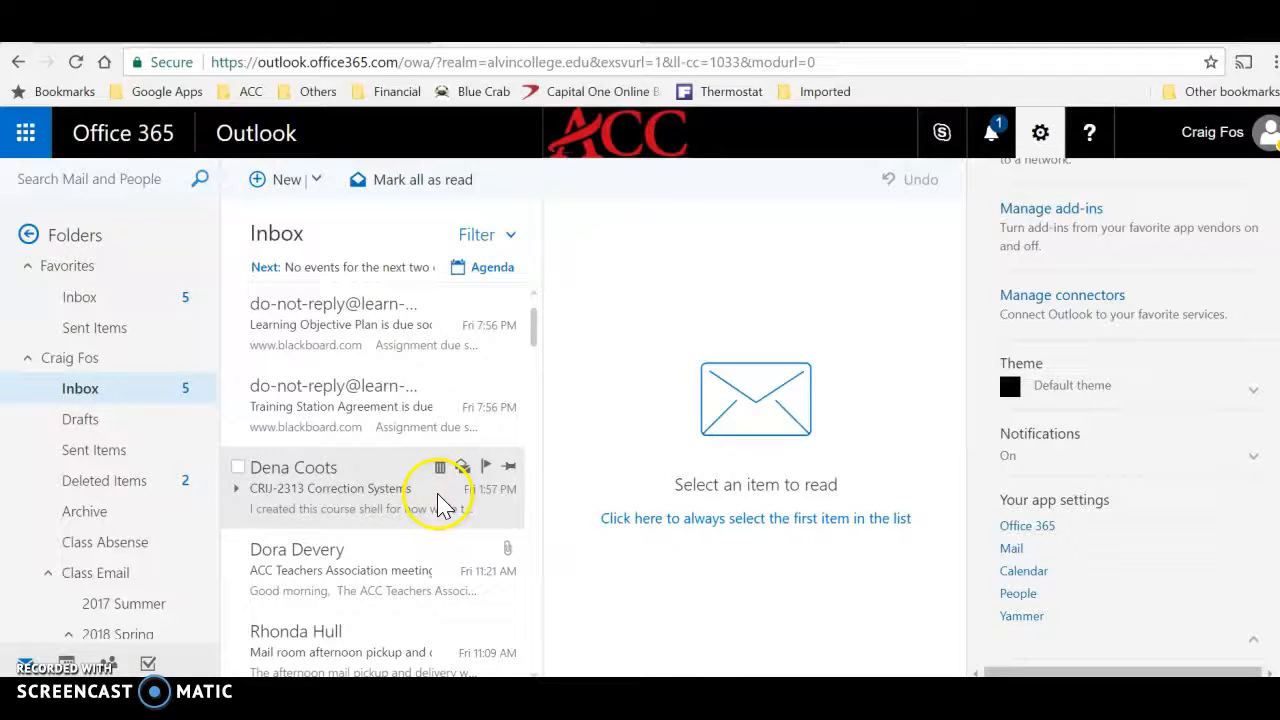
Switch to the Gmail compose window and send the prepared Test Message to the college address
key(alt+Tab)
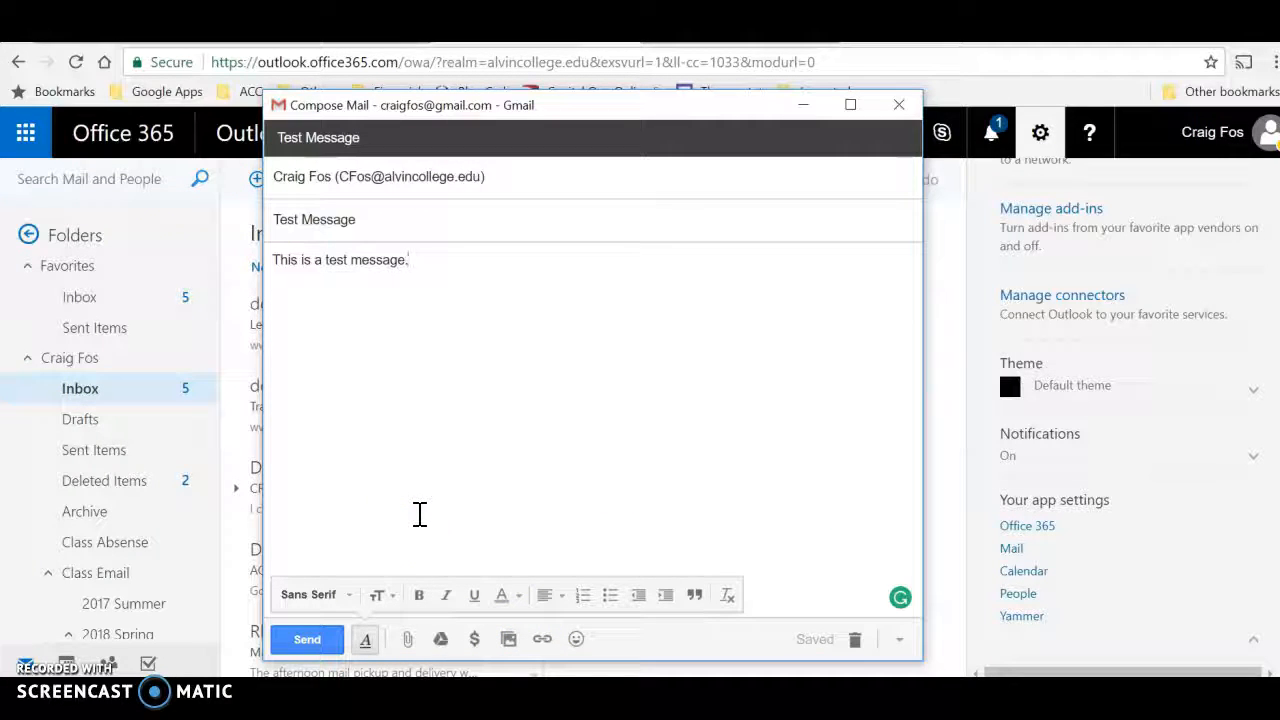
click(337, 648)
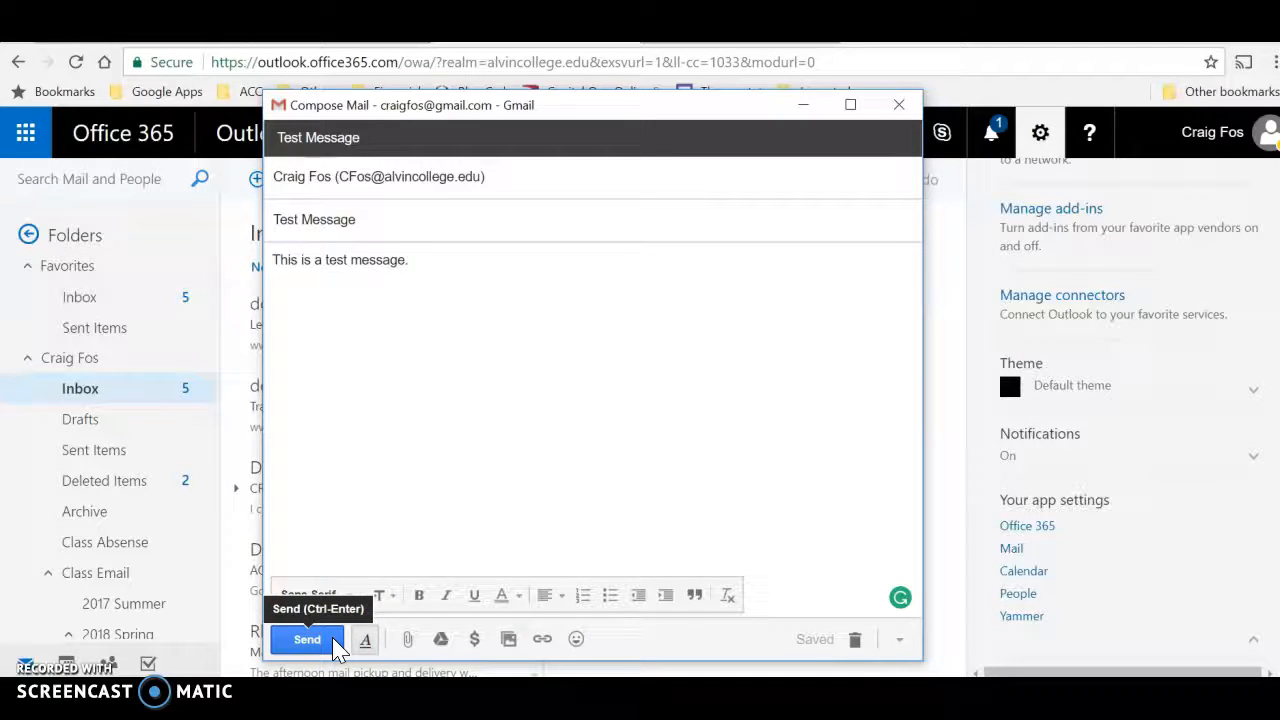
click(337, 640)
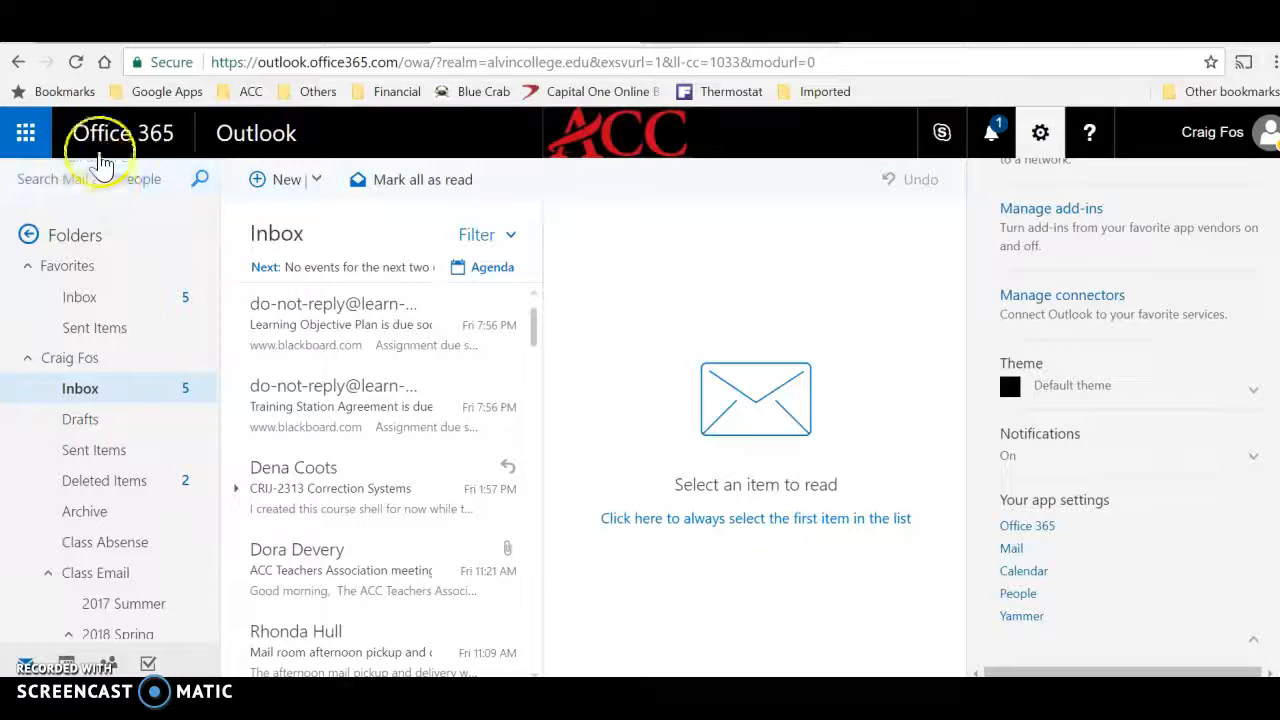
Refresh the Outlook inbox, close the settings pane and open the incoming Test Message
click(81, 69)
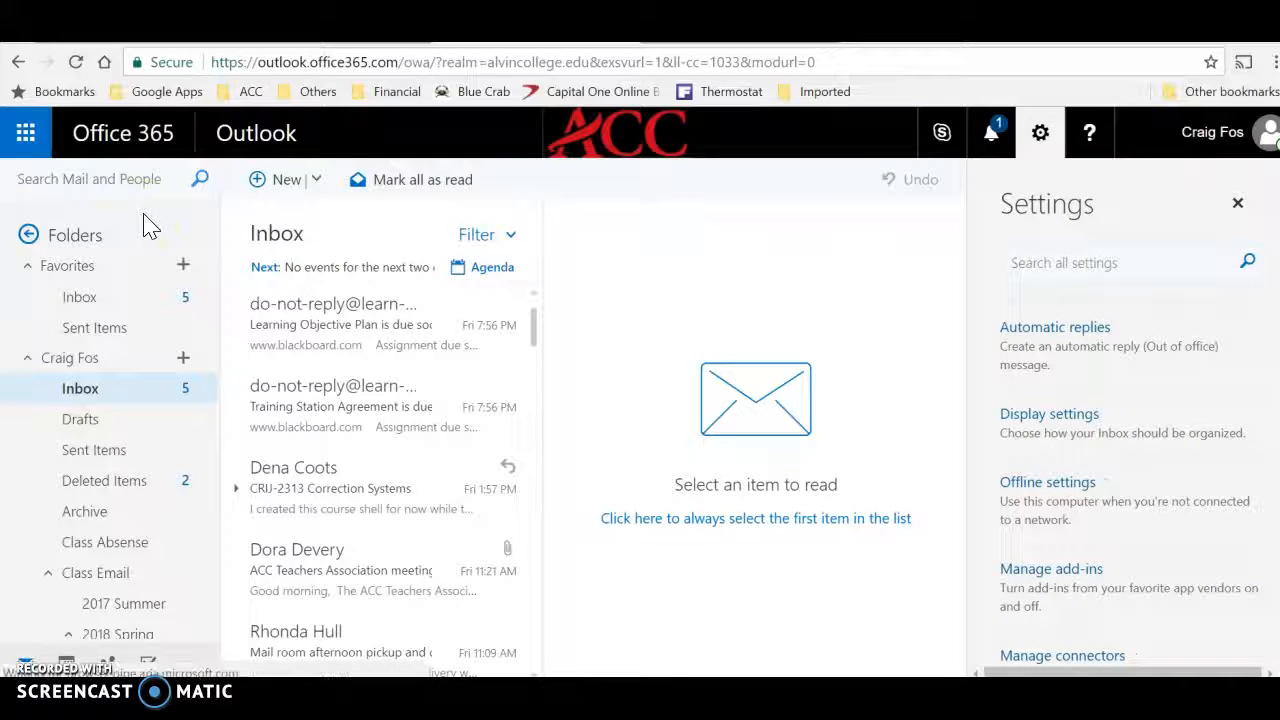
click(1045, 152)
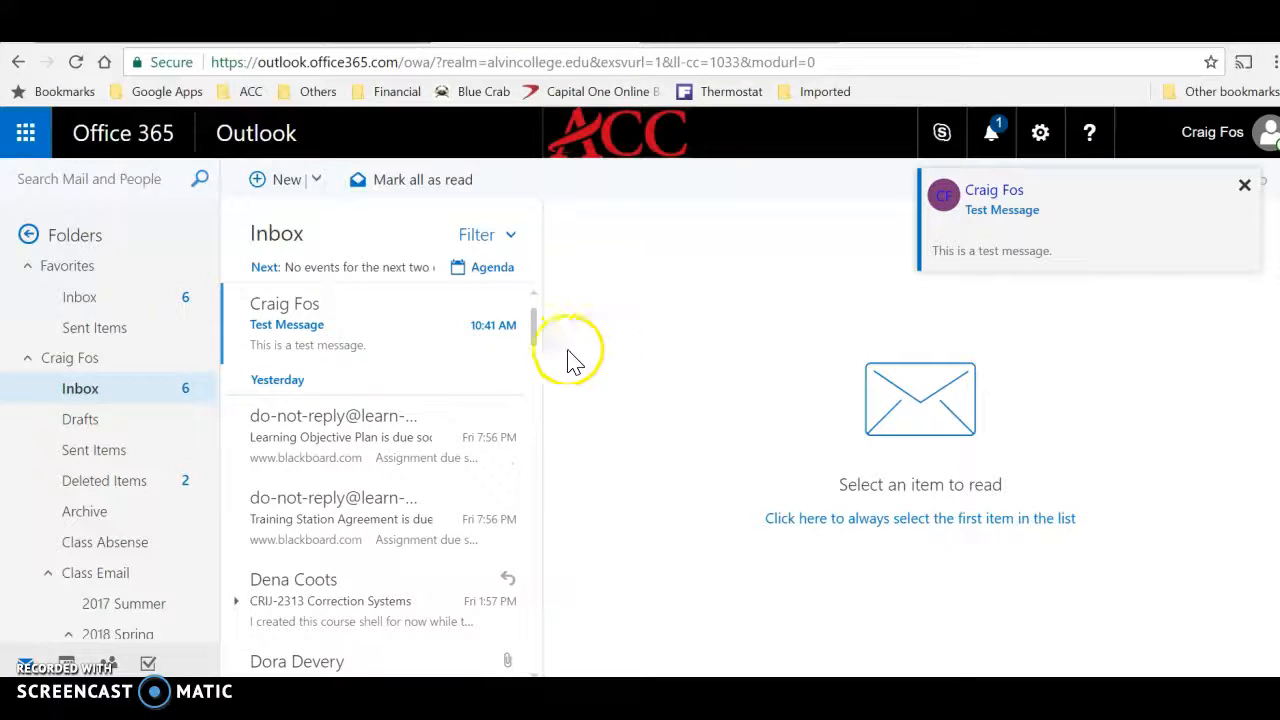
click(410, 350)
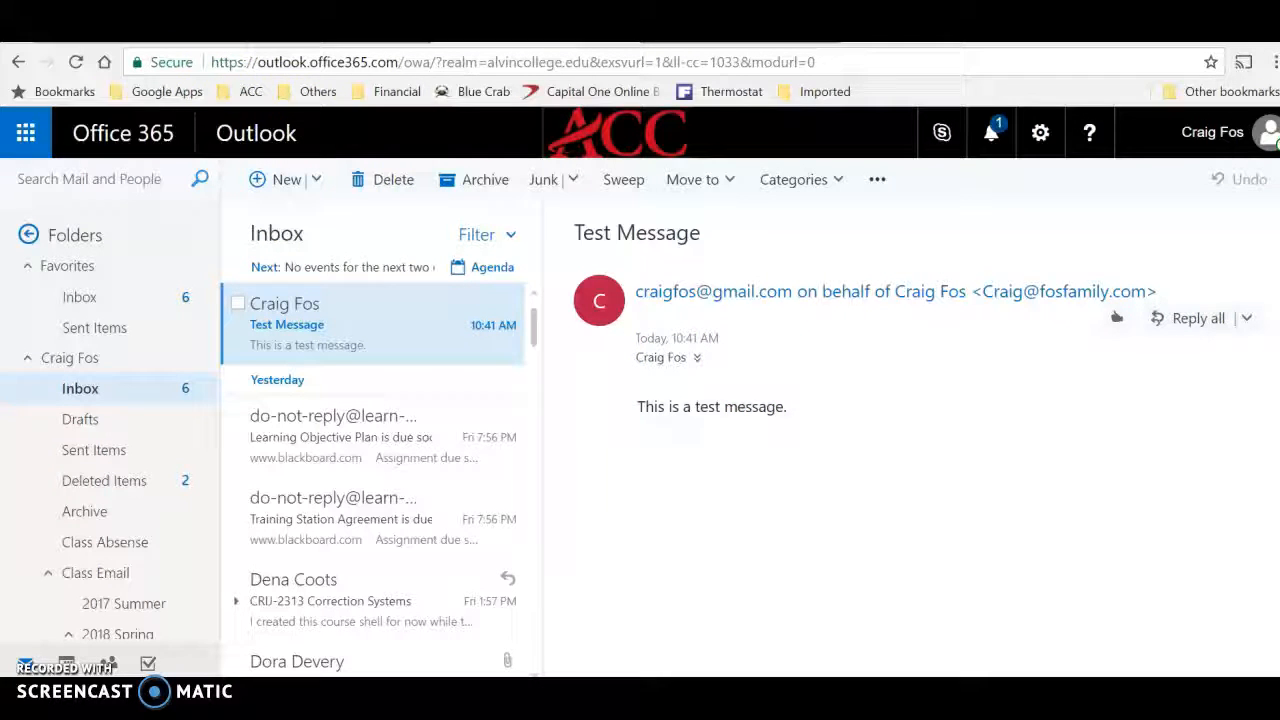
Switch to the Gmail inbox and open the forwarded message FW: Test Message to read it
click(240, 30)
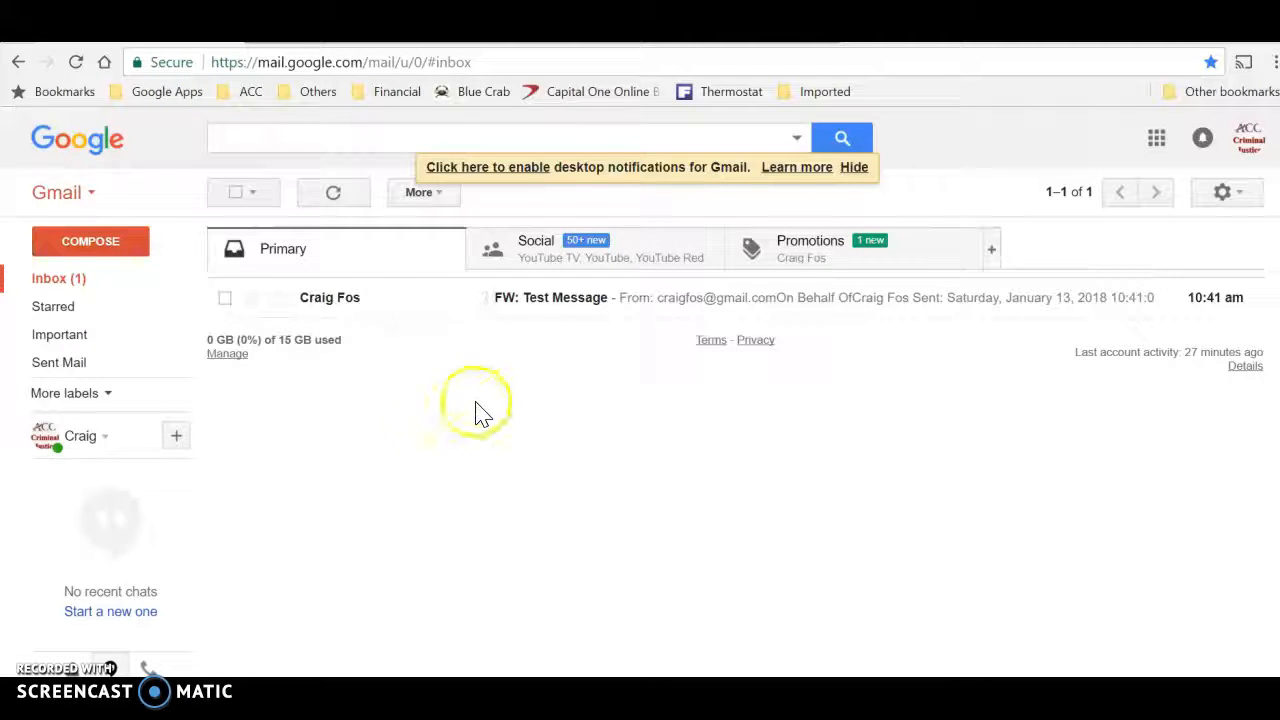
click(566, 300)
scroll(596, 424, down, 2)
scroll(596, 424, up, 2)
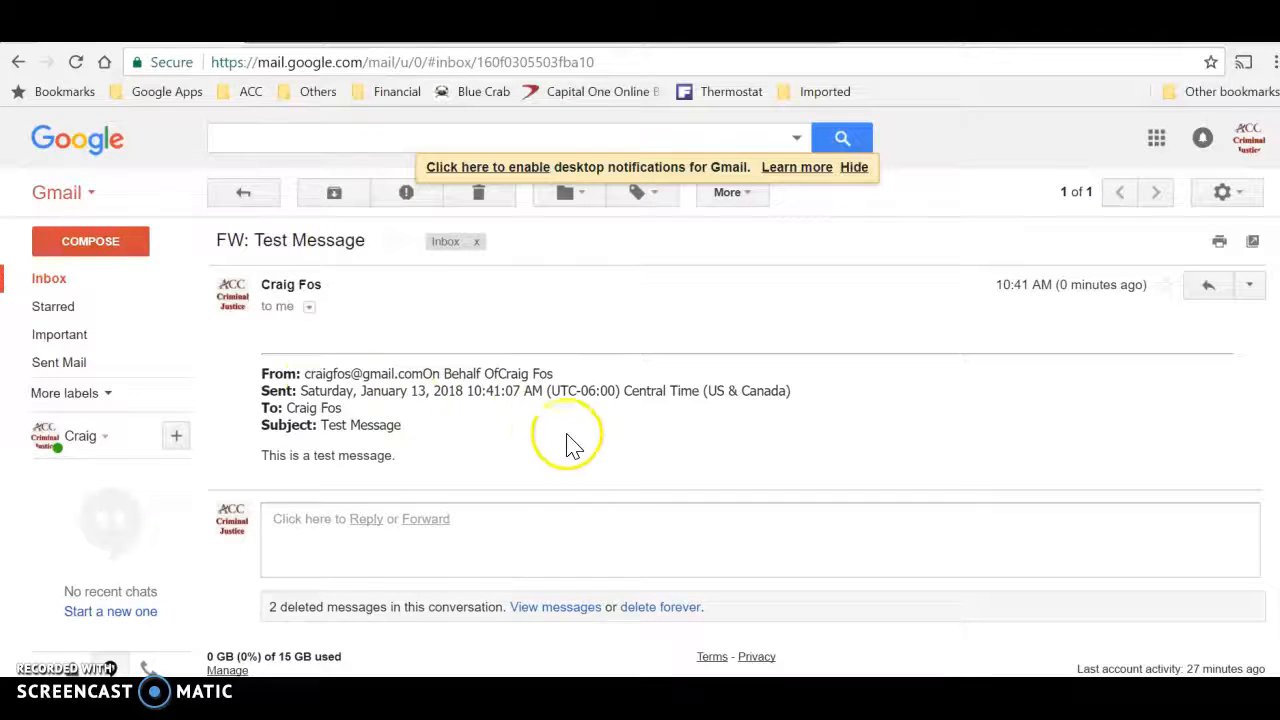
Reply to the forwarded message with "This is my reply." and send it
click(1208, 290)
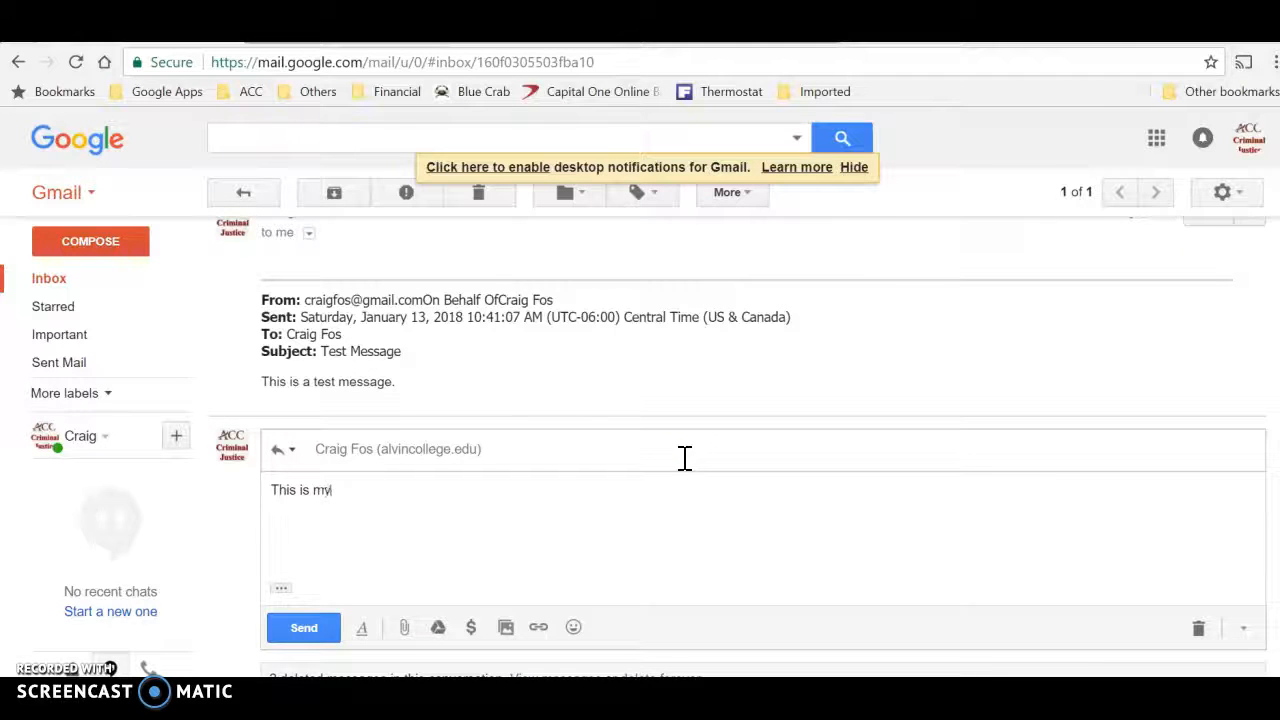
text(This is my reply.)
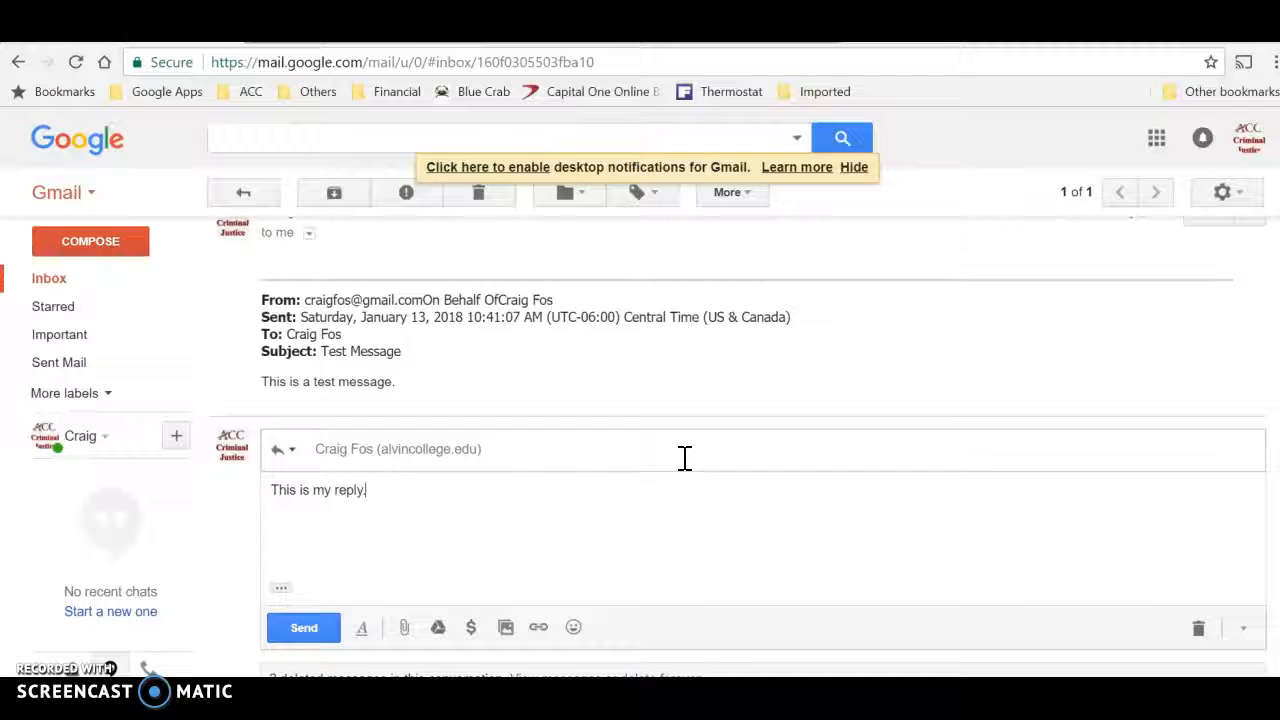
click(316, 648)
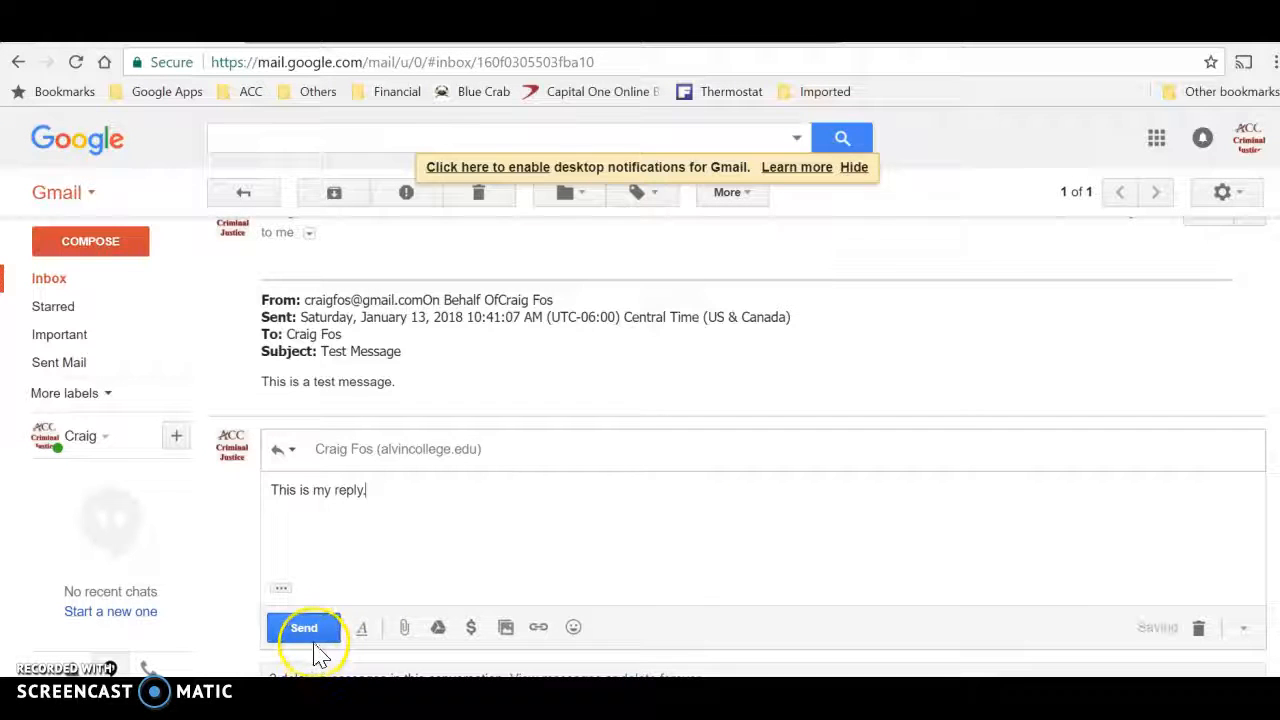
click(310, 629)
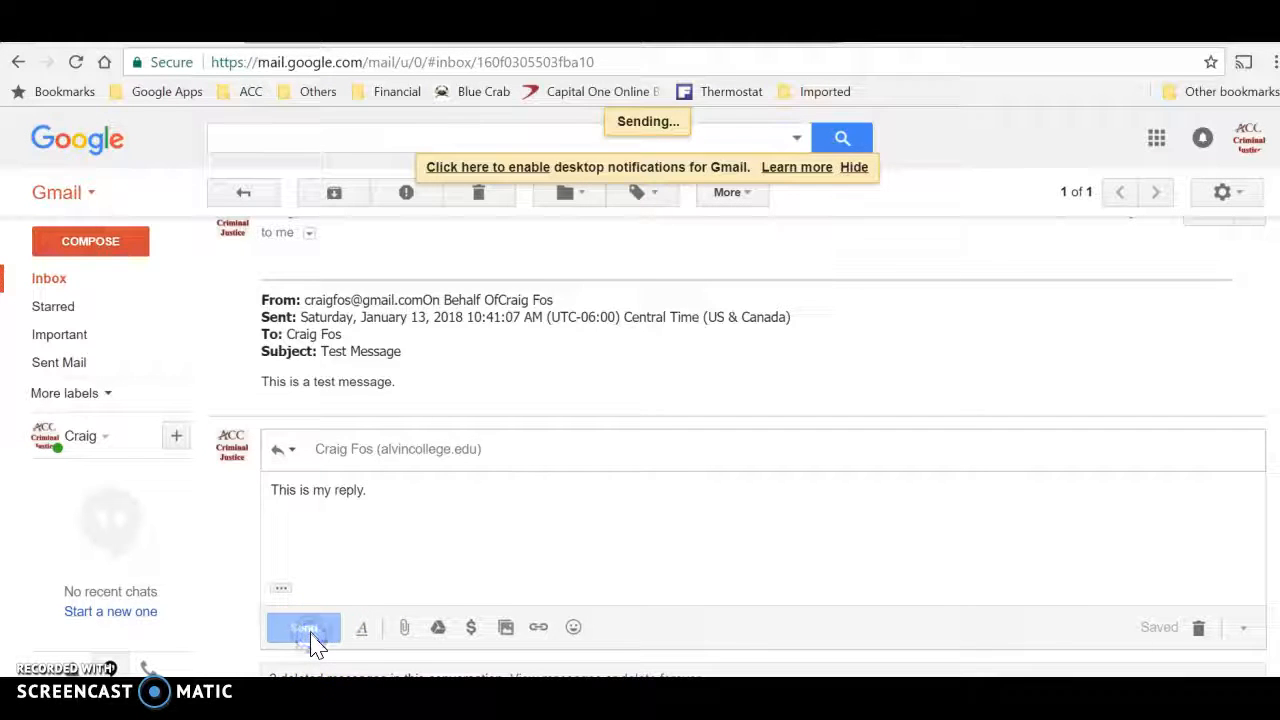
click(314, 598)
click(317, 577)
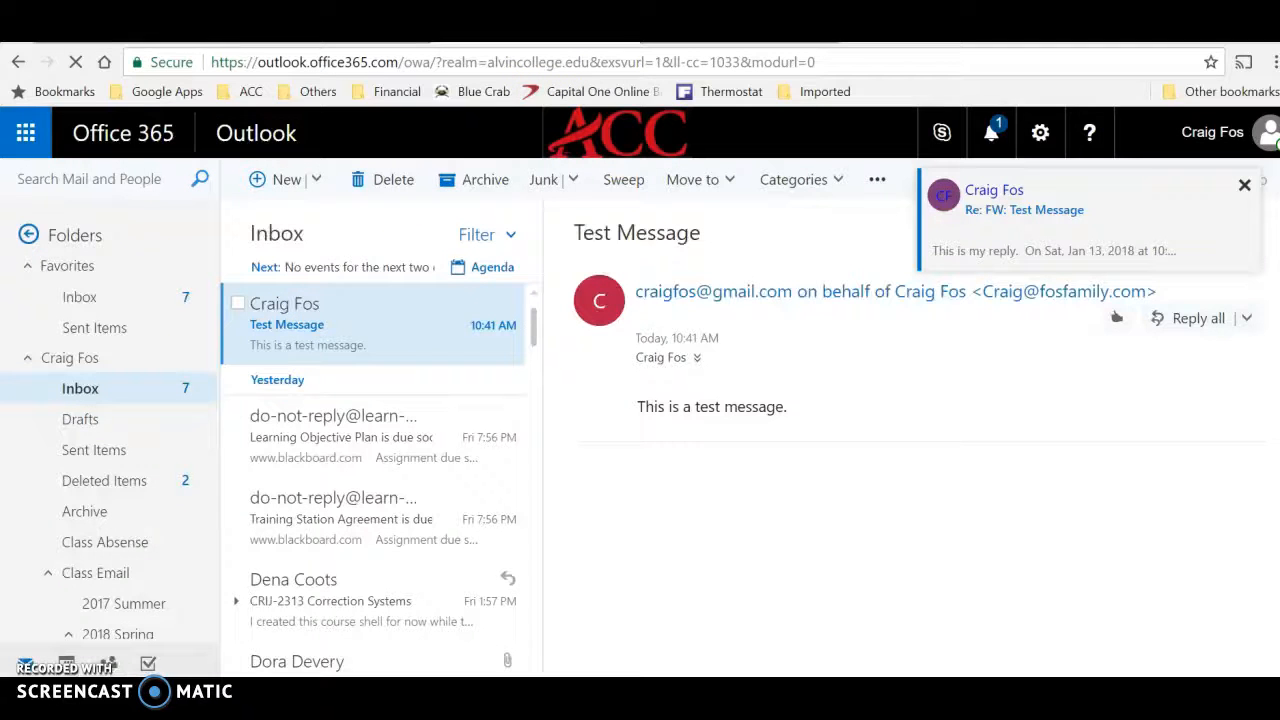
Switch to the Outlook inbox and expand the reply in the Test Message conversation to check its sender and text
click(408, 320)
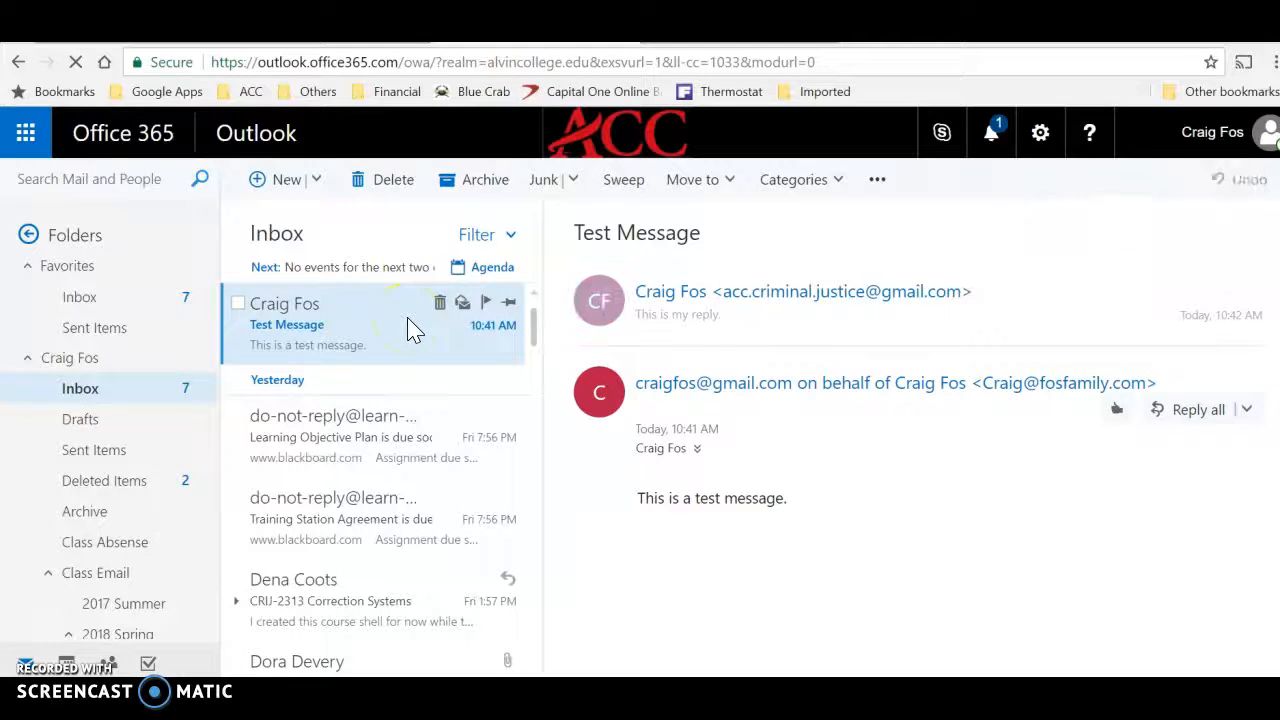
click(608, 388)
click(792, 292)
click(1003, 316)
click(734, 408)
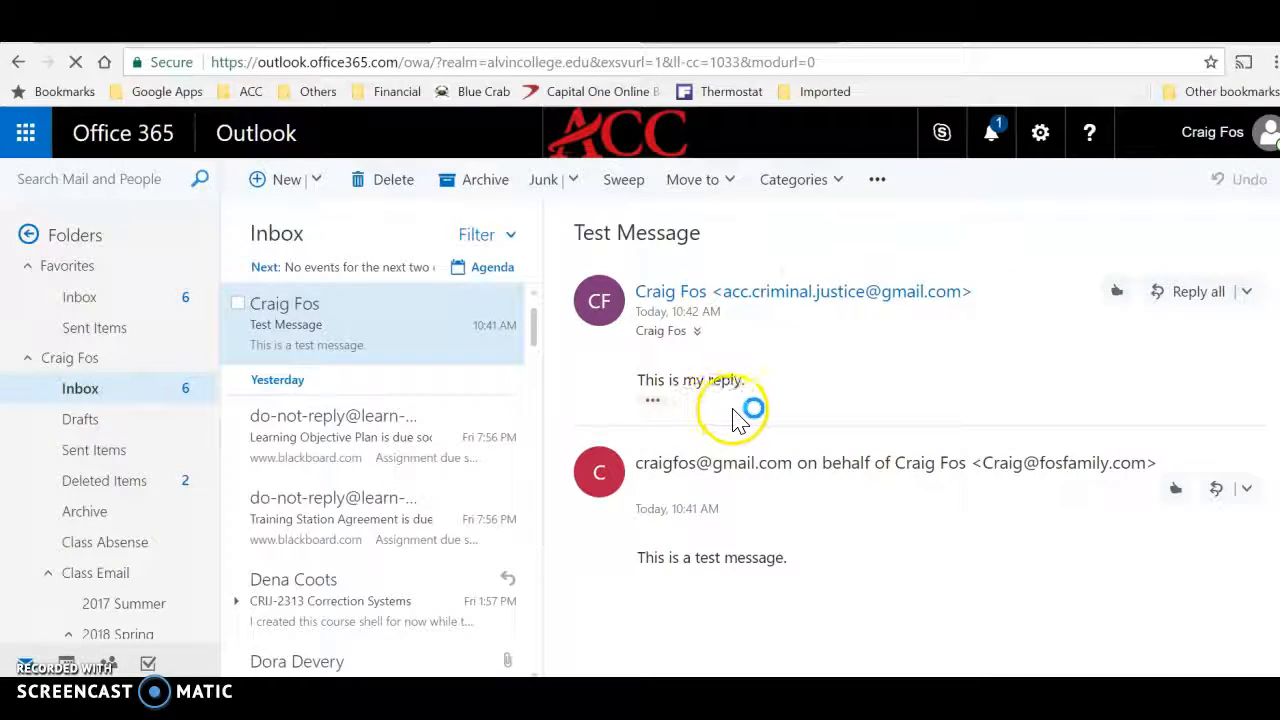